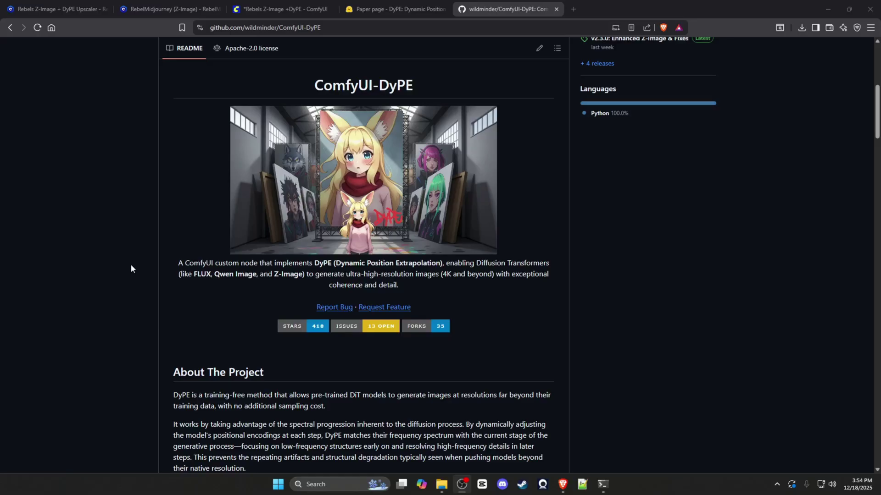
# Highlight the ComfyUI-DyPE name and its supported models (Qwen Image, Z-Image), then view the DyPE paper page.
pyautogui.moveTo(306, 88); pyautogui.dragTo(470, 84)
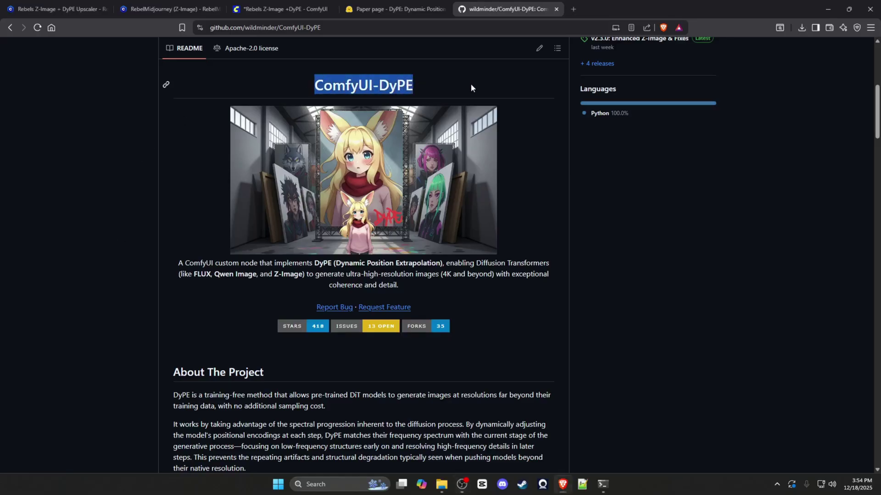
pyautogui.click(471, 84)
pyautogui.moveTo(337, 266); pyautogui.dragTo(442, 265)
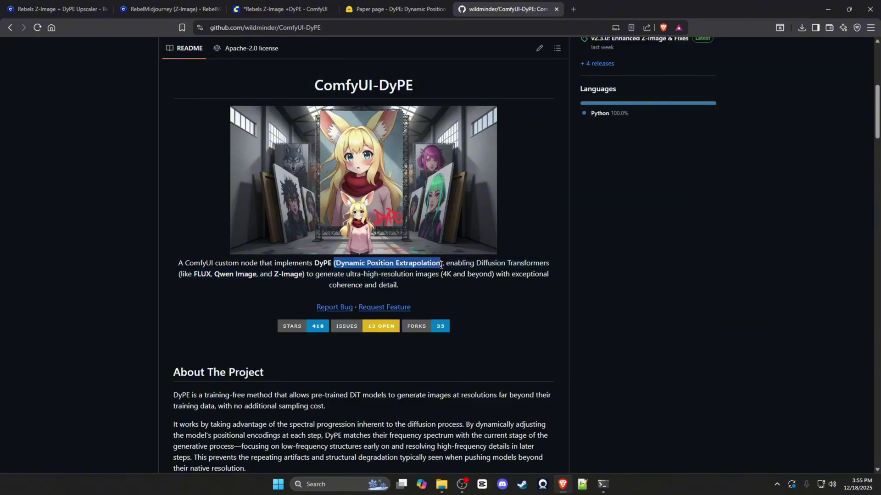
pyautogui.click(612, 274)
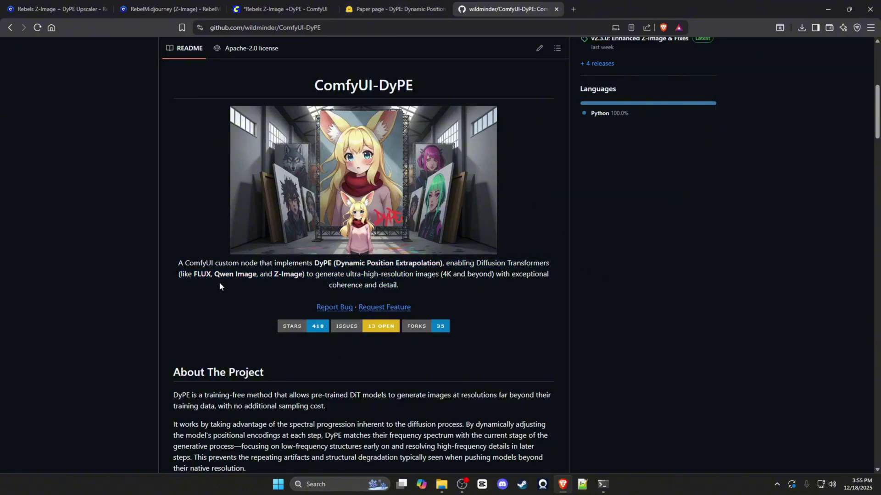
pyautogui.moveTo(194, 275); pyautogui.dragTo(302, 275)
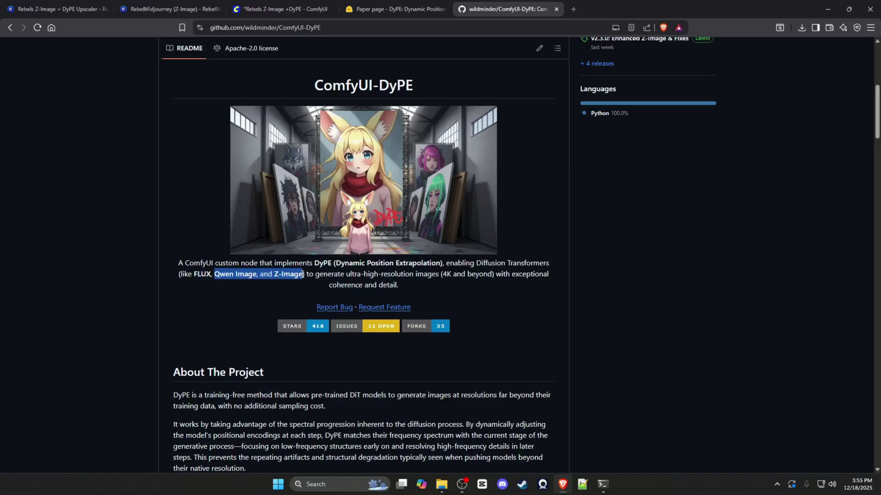
pyautogui.click(399, 9)
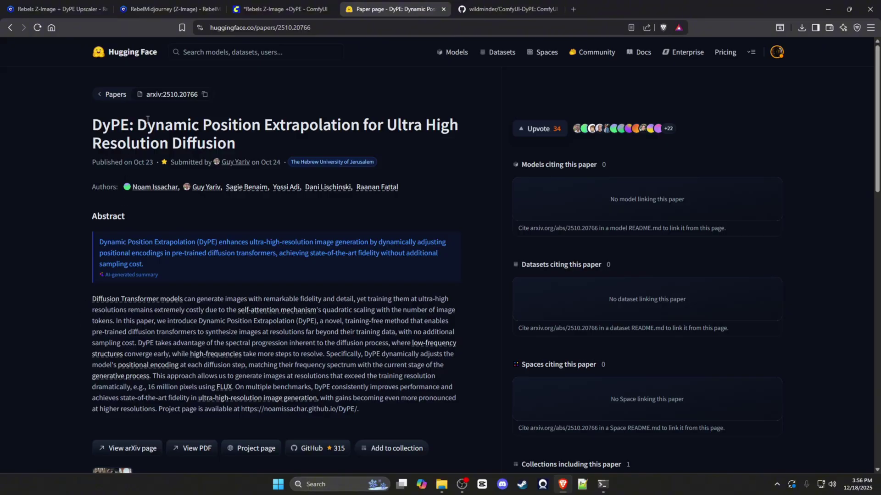
# Return to the Rebels Z-Image +DyPE workflow and point out its DyPE node.
pyautogui.click(282, 10)
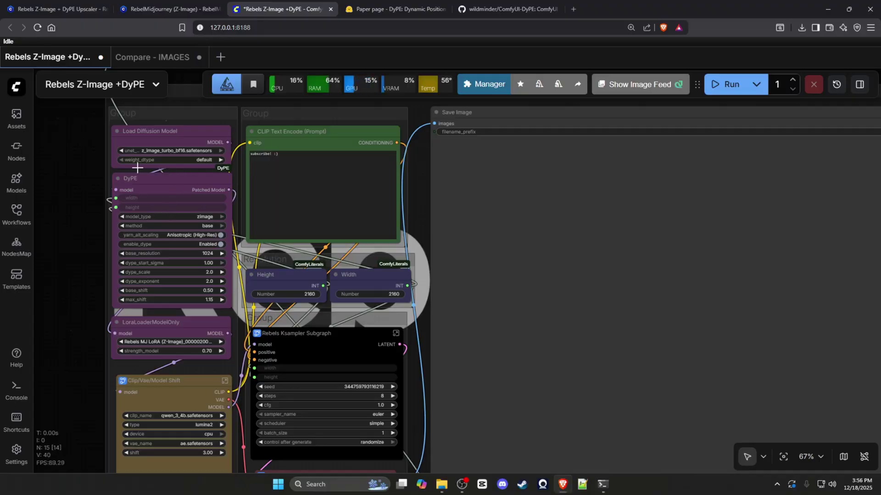
pyautogui.click(137, 182)
pyautogui.click(61, 235)
# Confirm in the Custom Nodes Manager that ComfyUI-DyPE is the nightly version, then close the Manager.
pyautogui.click(483, 87)
pyautogui.click(456, 173)
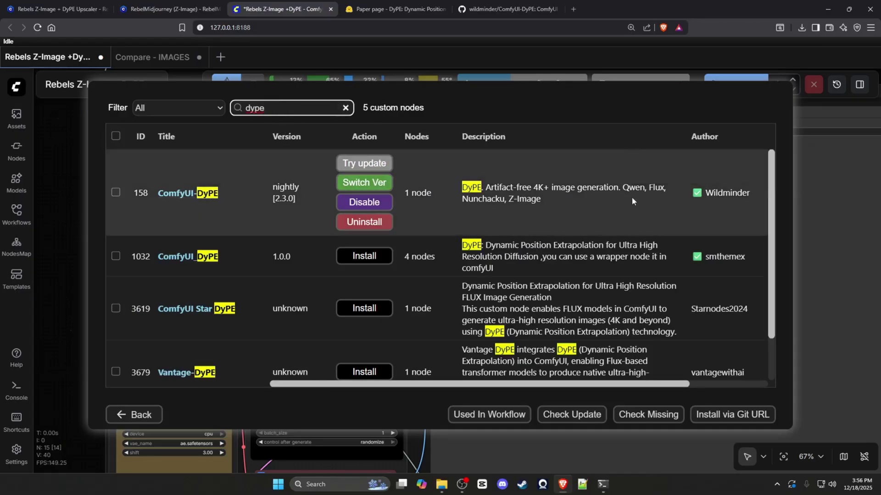
pyautogui.moveTo(715, 193)
pyautogui.doubleClick(300, 186)
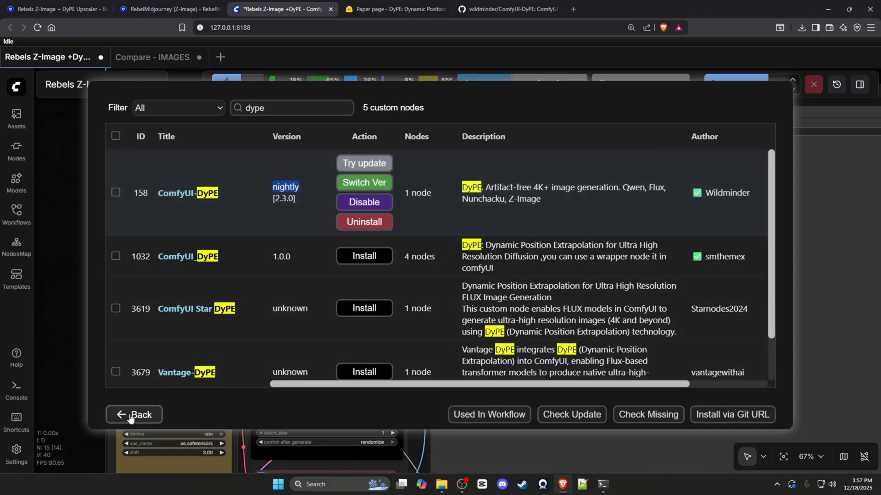
pyautogui.click(131, 414)
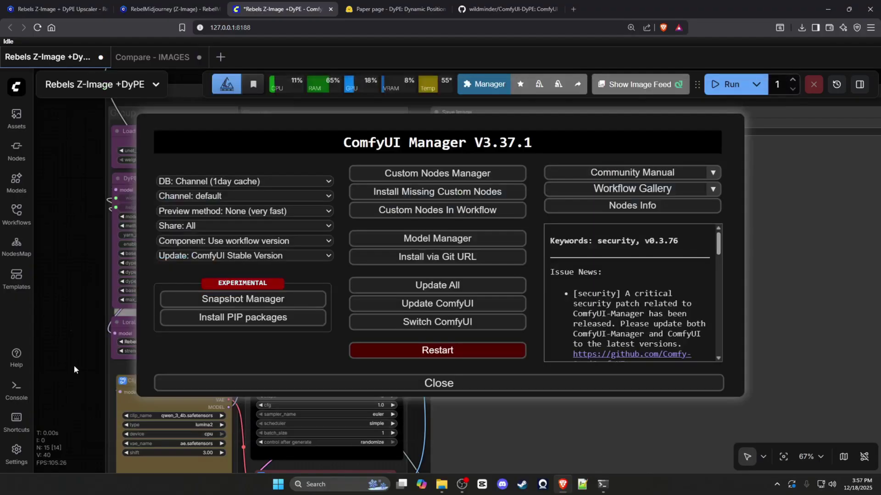
pyautogui.click(460, 386)
# Highlight the Rebels Z-Image + DyPE Upscaler title on Civitai, then return to ComfyUI.
pyautogui.click(94, 10)
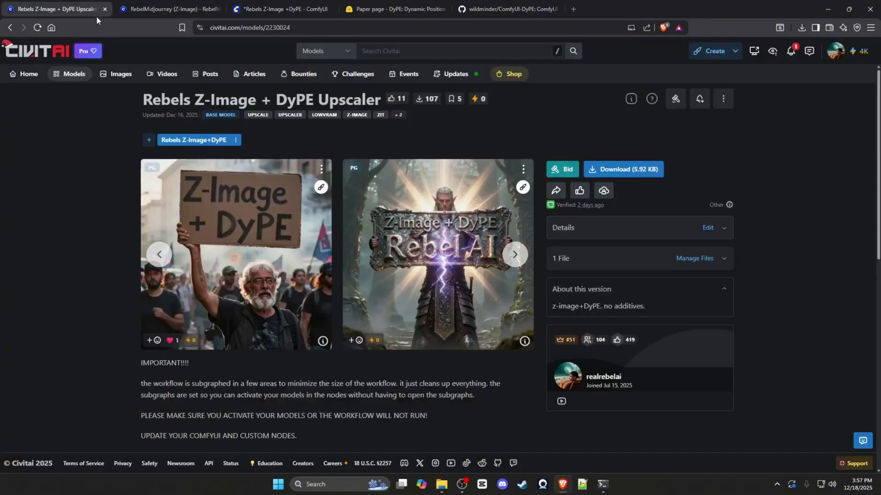
pyautogui.moveTo(131, 98); pyautogui.dragTo(370, 106)
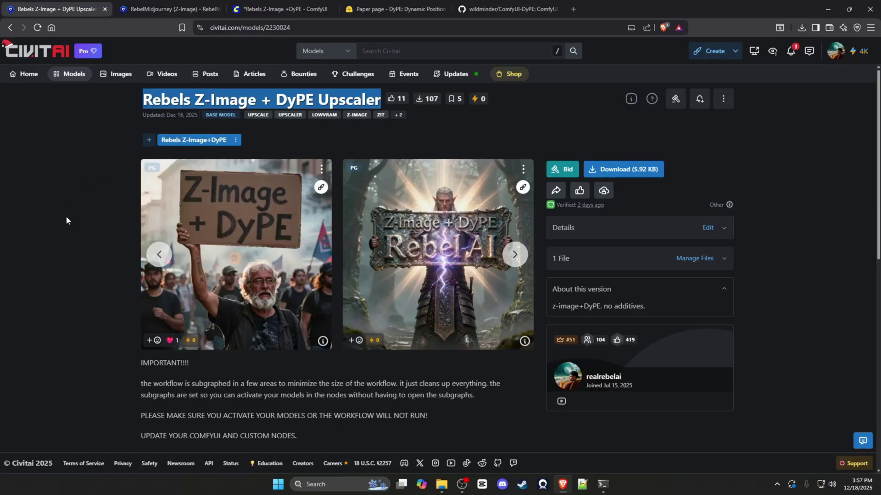
pyautogui.click(75, 227)
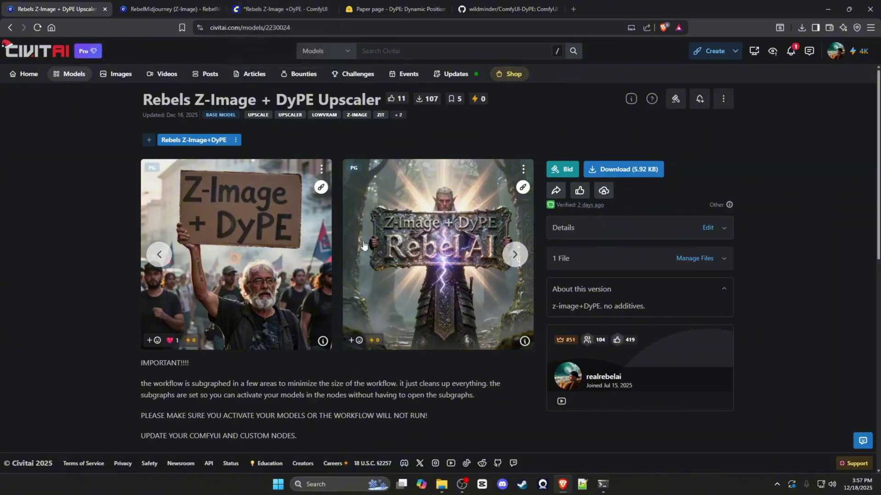
pyautogui.hotkey('ctrl', '3')
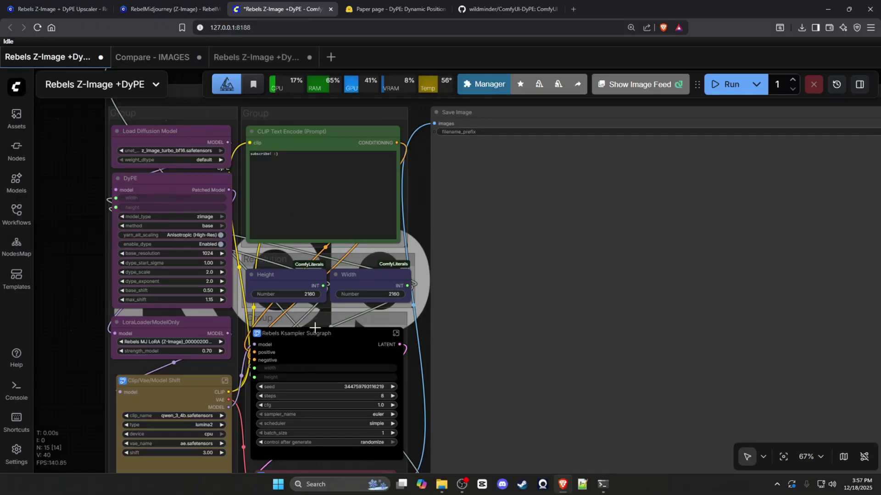
# Compare the copied and original workflows, pan to the LoRA loader at 0.70, then close the copy.
pyautogui.click(256, 57)
pyautogui.scroll(-5, 197, 394)
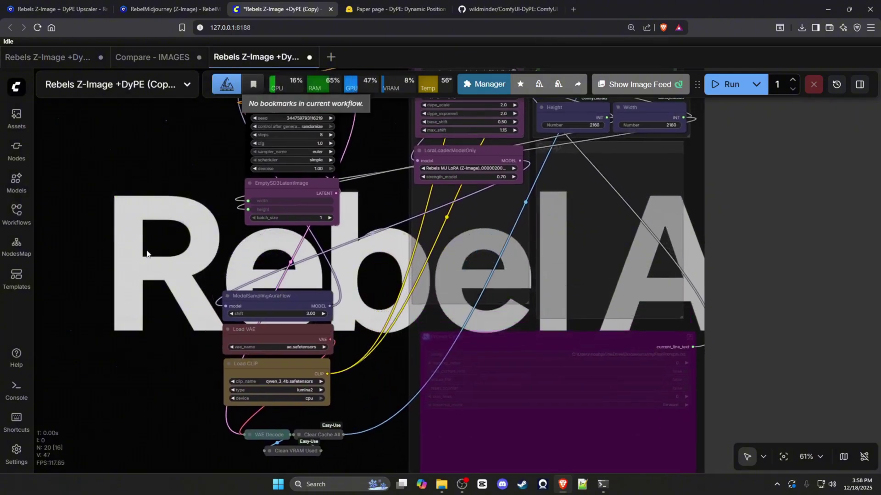
pyautogui.click(64, 57)
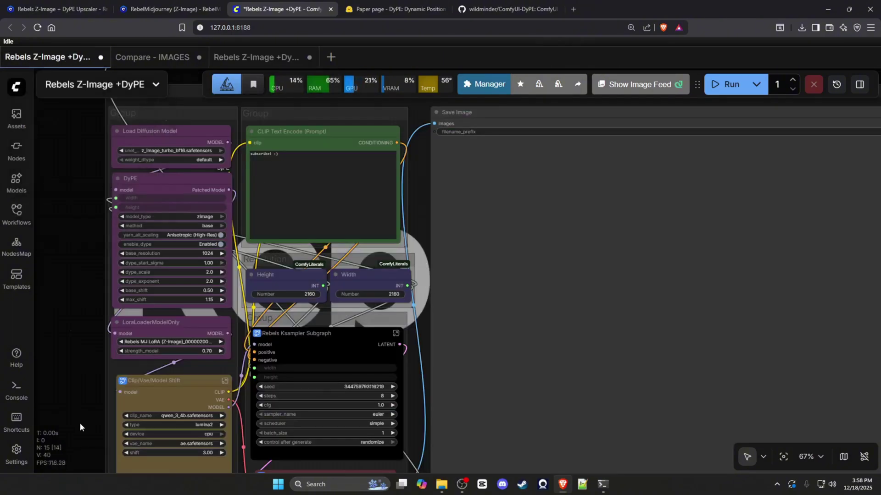
pyautogui.scroll(-3, 287, 320)
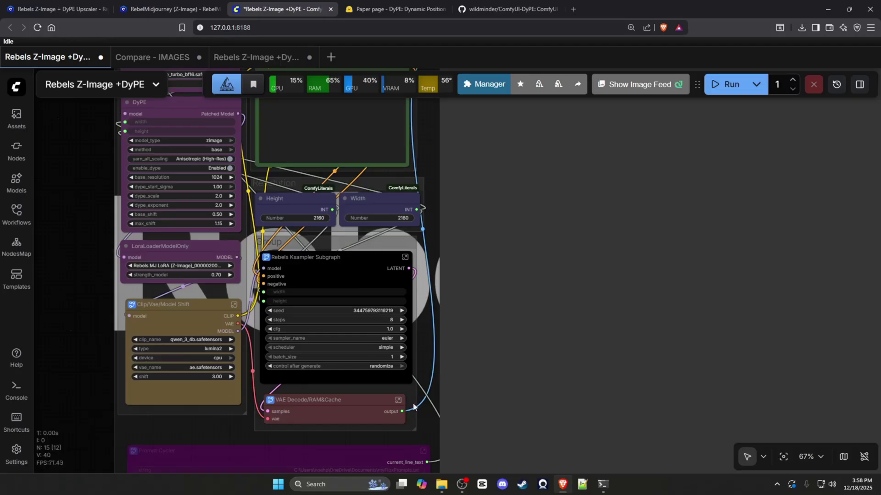
pyautogui.moveTo(70, 183); pyautogui.dragTo(76, 243)
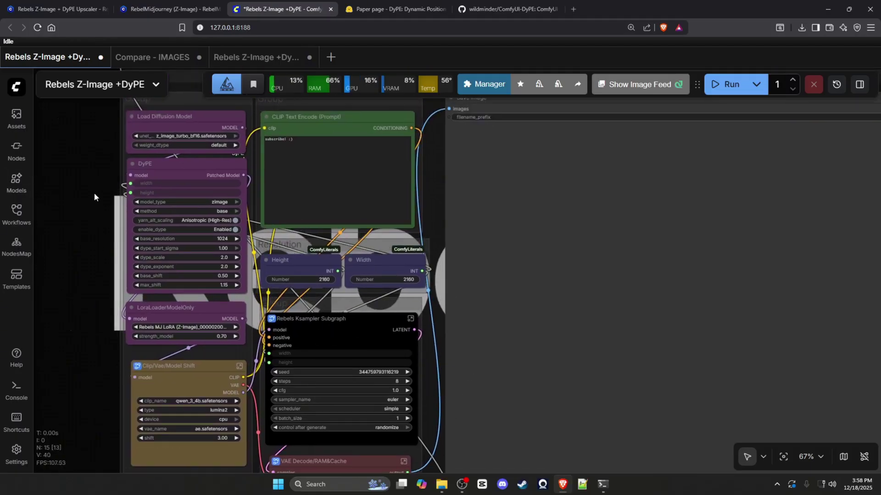
pyautogui.moveTo(87, 208); pyautogui.dragTo(93, 236)
pyautogui.hotkey('alt', 'w')
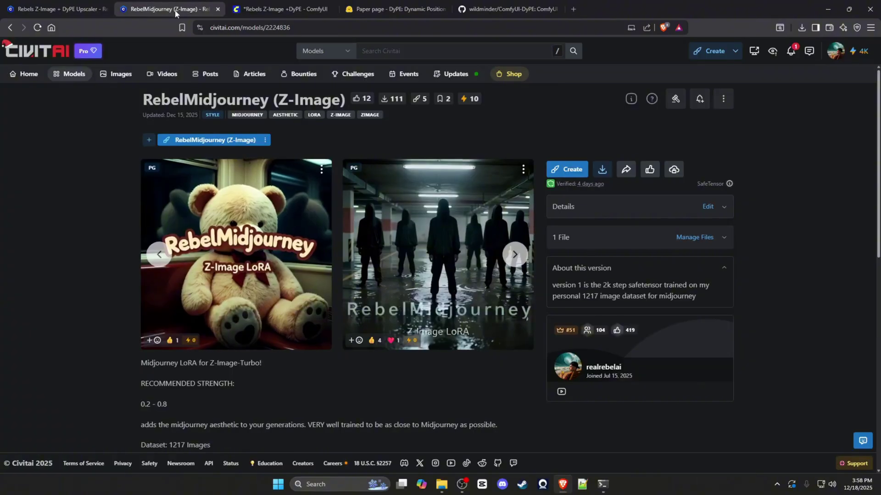
# Highlight the RebelMidjourney (Z-Image) model name on its Civitai LoRA page.
pyautogui.click(172, 9)
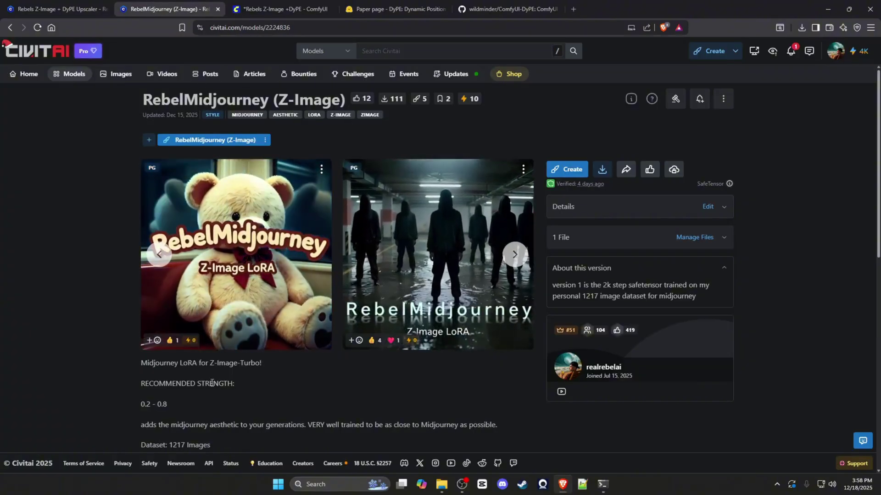
pyautogui.moveTo(143, 100); pyautogui.dragTo(345, 102)
pyautogui.click(83, 198)
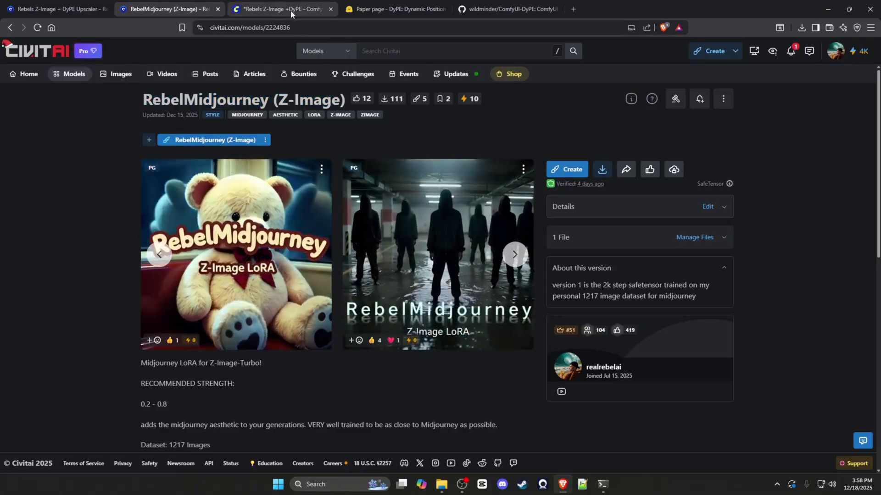
pyautogui.hotkey('ctrl', 'Tab')
# Zoom in on the first base-versus-RebelMidjourney pair, then highlight the dataset size line on Civitai.
pyautogui.scroll(9, 520, 197)
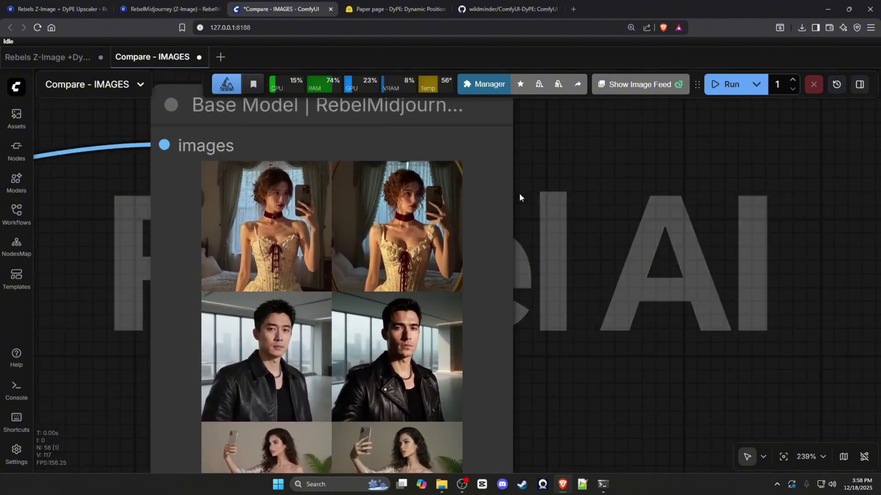
pyautogui.moveTo(524, 202); pyautogui.dragTo(708, 216)
pyautogui.scroll(5, 412, 152)
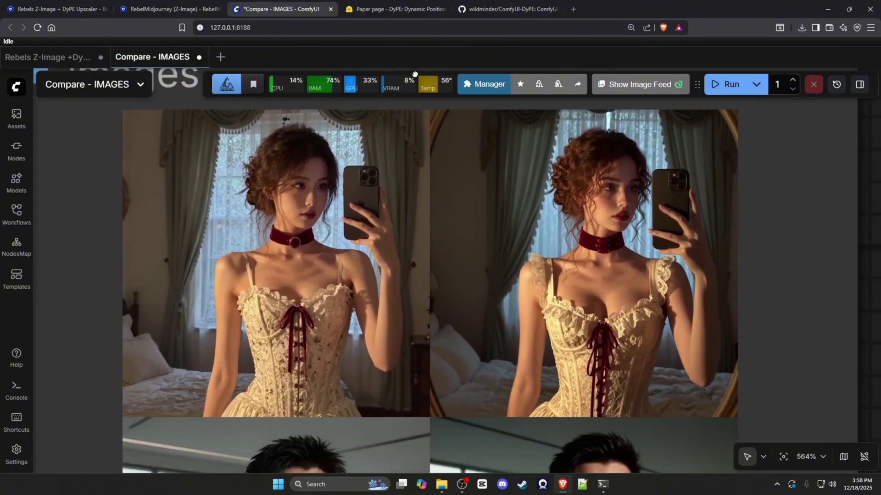
pyautogui.moveTo(414, 75); pyautogui.dragTo(408, 84)
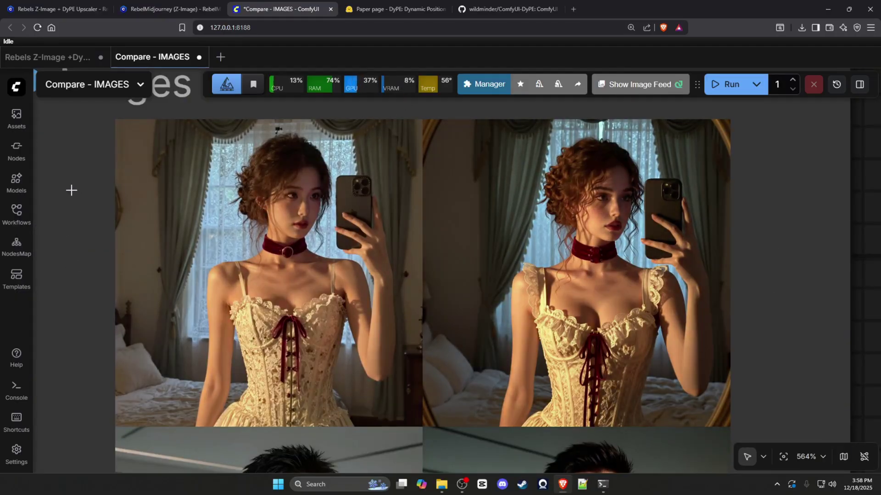
pyautogui.hotkey('ctrl', 'shift', 'Tab')
pyautogui.moveTo(136, 308); pyautogui.dragTo(218, 306)
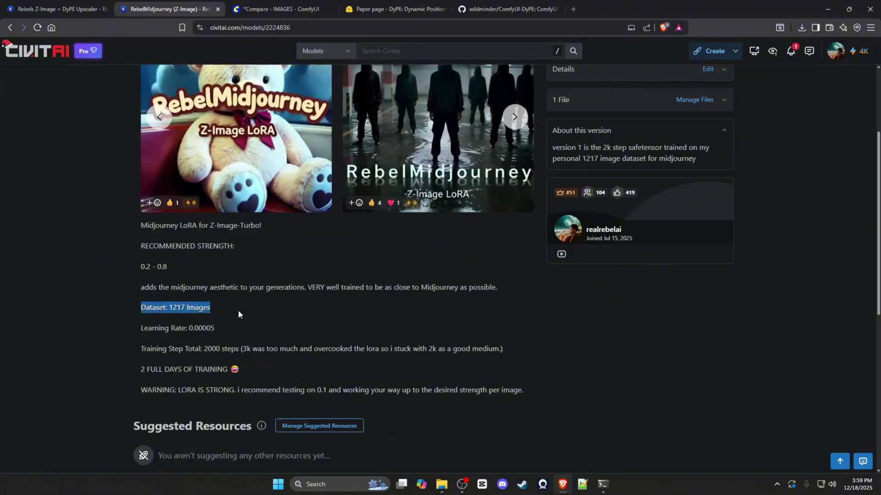
# Highlight the 1217-image dataset, 2000 training steps and 0.2 - 0.8 strength, then return to Compare - IMAGES.
pyautogui.click(240, 311)
pyautogui.doubleClick(177, 308)
pyautogui.click(255, 322)
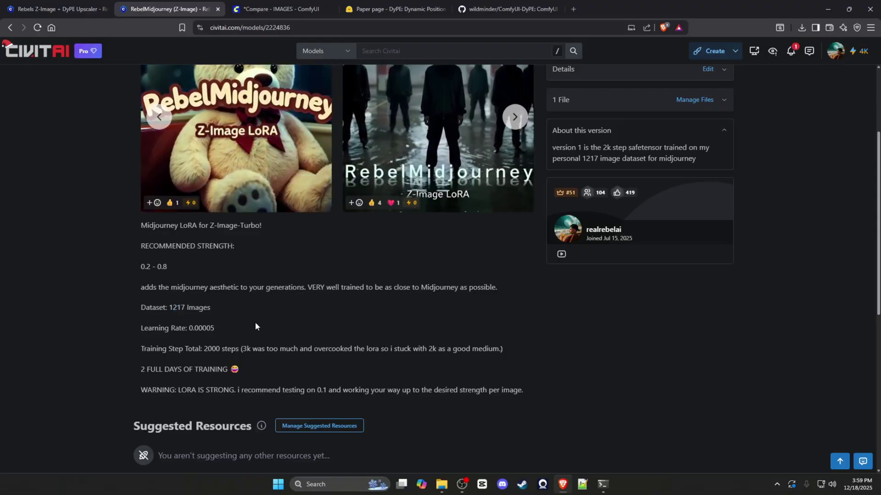
pyautogui.doubleClick(211, 349)
pyautogui.click(122, 354)
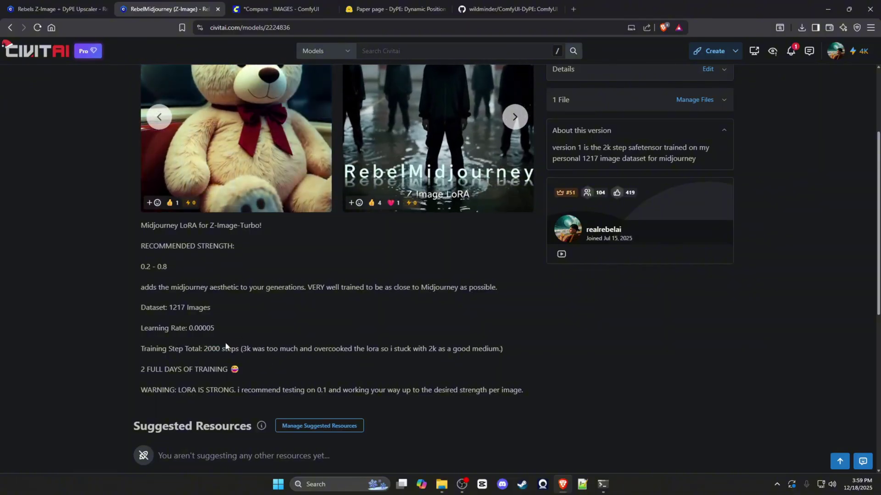
pyautogui.moveTo(168, 265); pyautogui.dragTo(140, 269)
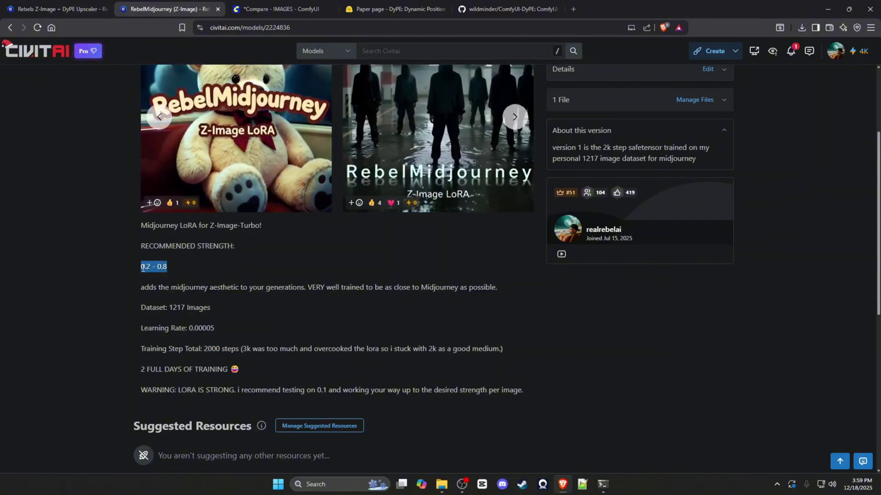
pyautogui.click(289, 9)
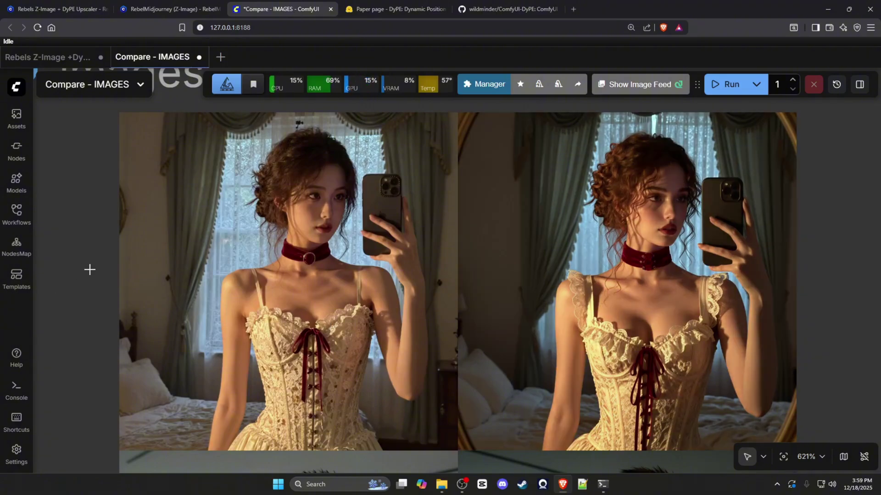
# Nudge the corset portrait pair in view, then scroll down to the leather-jacket men pair.
pyautogui.moveTo(89, 269)
pyautogui.mouseDown()
pyautogui.moveTo(69, 261)
pyautogui.moveTo(74, 277)
pyautogui.mouseUp()
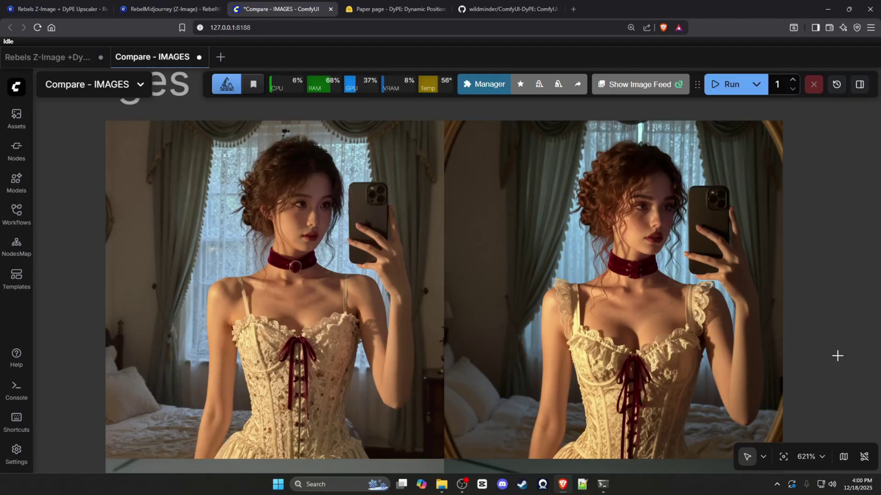
pyautogui.scroll(-5, 834, 358)
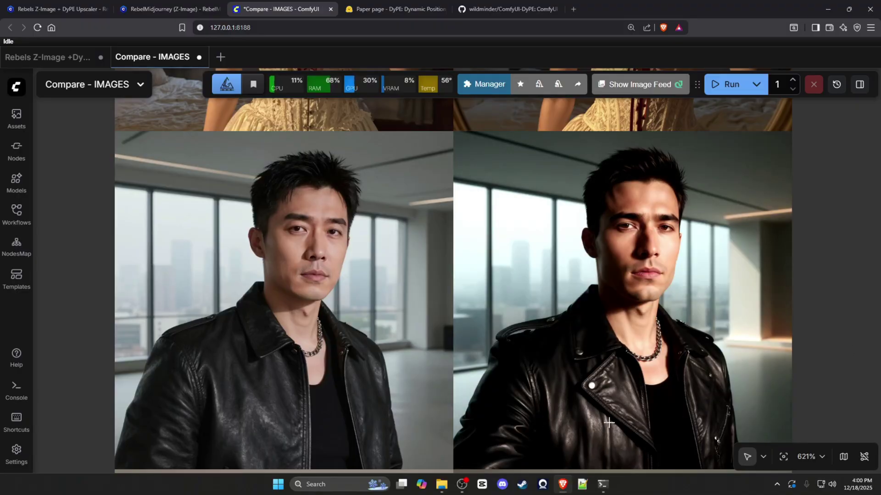
# Scroll through the robe, beanie, rainbow sweater and gas-mask-in-fire comparison pairs.
pyautogui.scroll(-5, 825, 281)
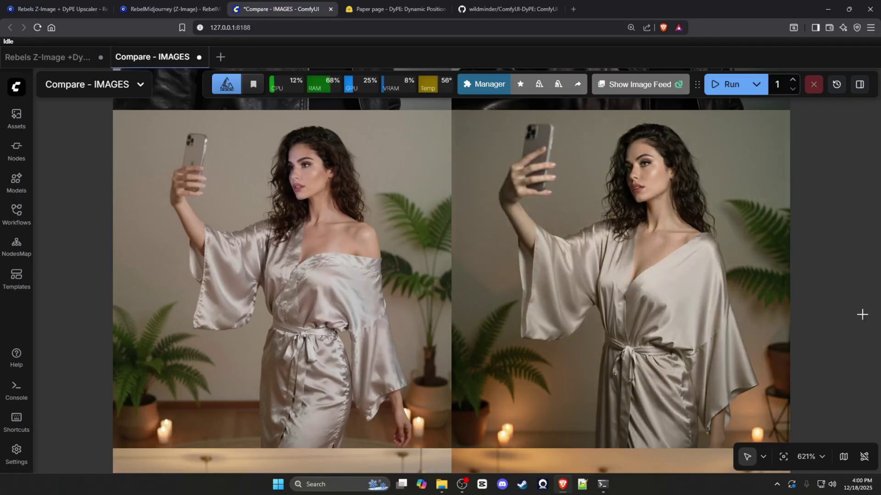
pyautogui.scroll(-5, 828, 322)
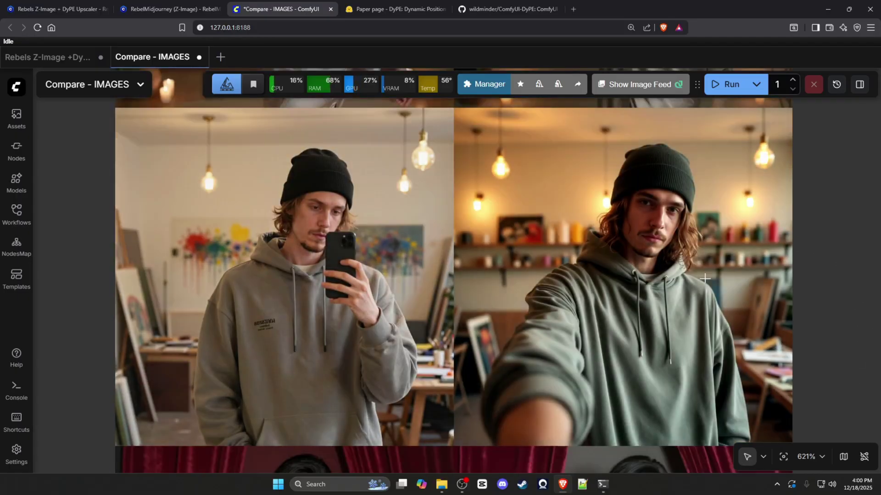
pyautogui.scroll(-5, 321, 230)
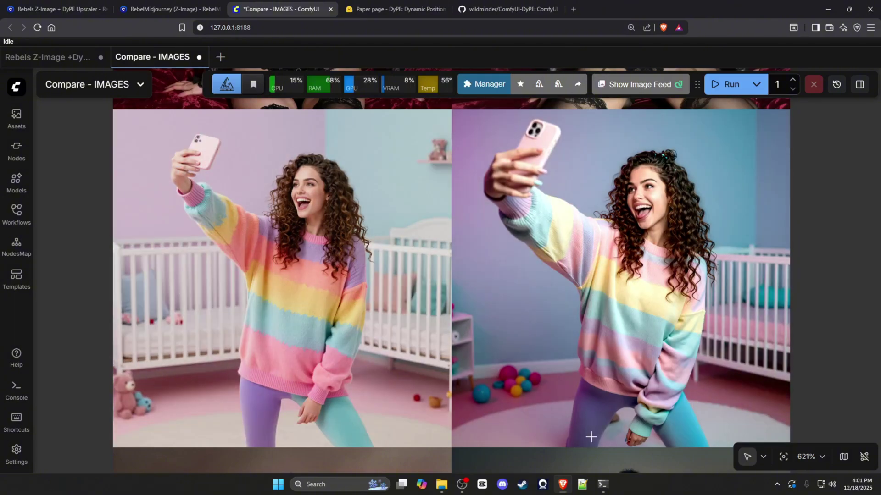
pyautogui.scroll(-5, 775, 280)
pyautogui.scroll(-1, 835, 316)
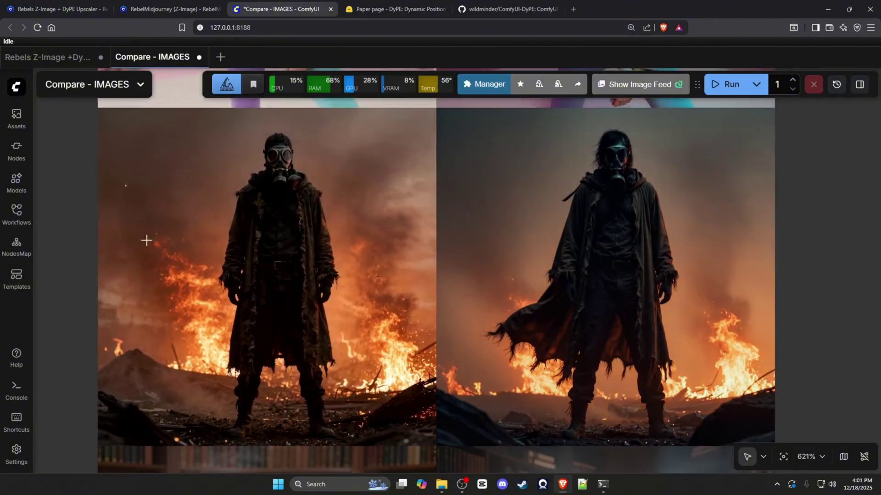